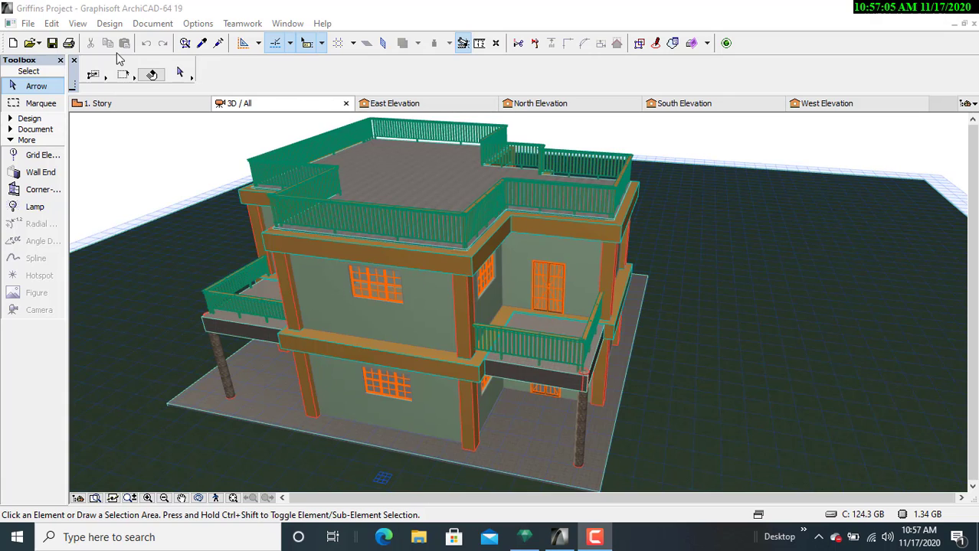
{"action": "left_click", "coordinate": [524, 539]}
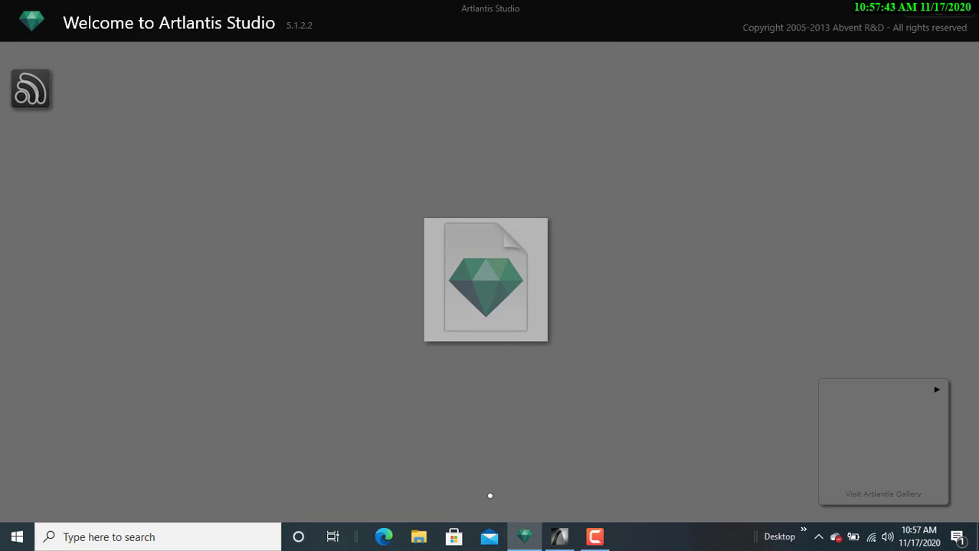
{"action": "left_click", "coordinate": [565, 537]}
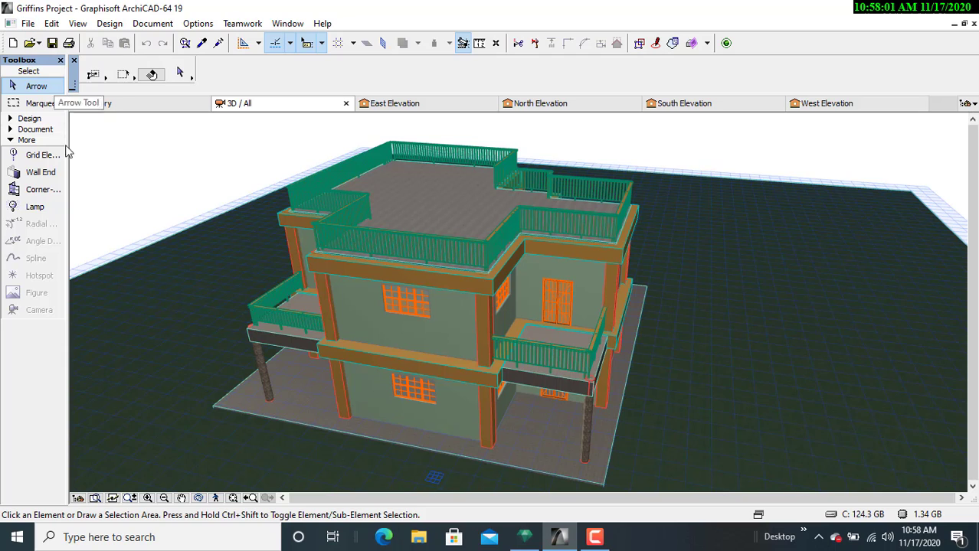
Step: Export the 3D view to the Desktop as Artlantis Render Studio File 5.1 named Griffins Project, replacing the existing file and keeping the default export options
{"action": "left_click", "coordinate": [30, 26]}
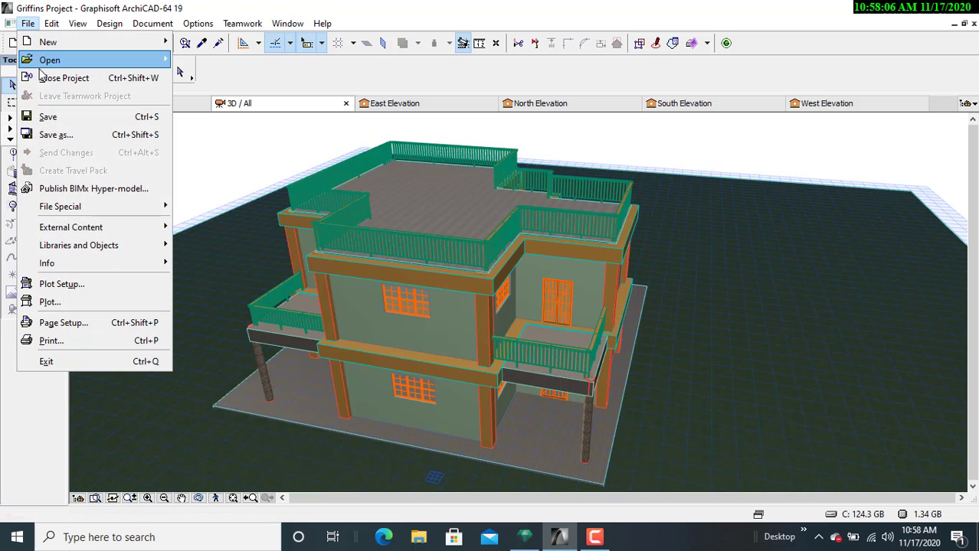
{"action": "left_click", "coordinate": [49, 135]}
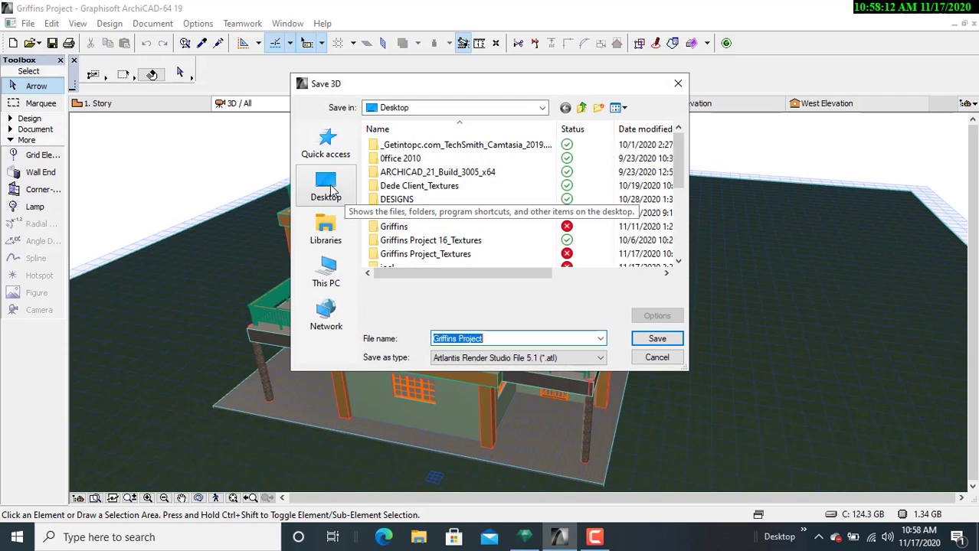
{"action": "left_click", "coordinate": [331, 180]}
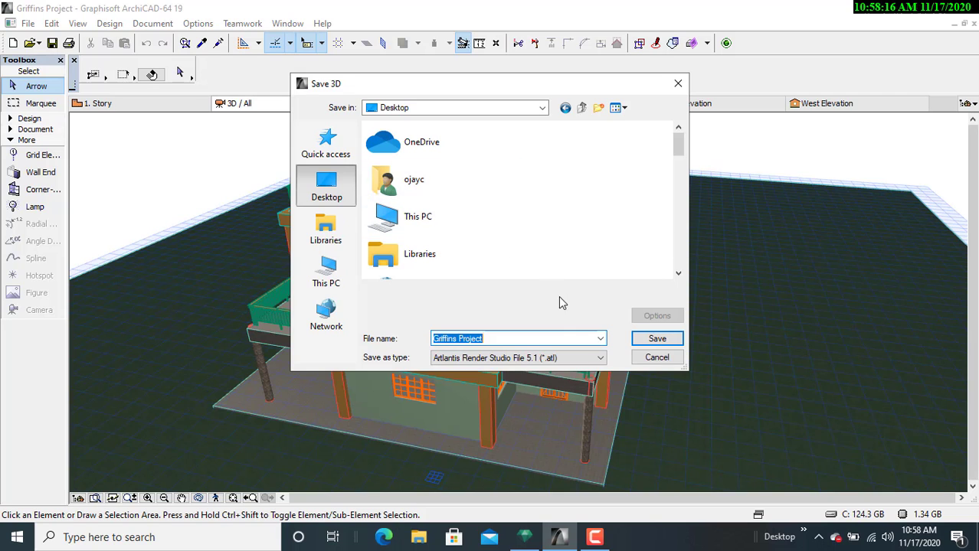
{"action": "left_click", "coordinate": [571, 359]}
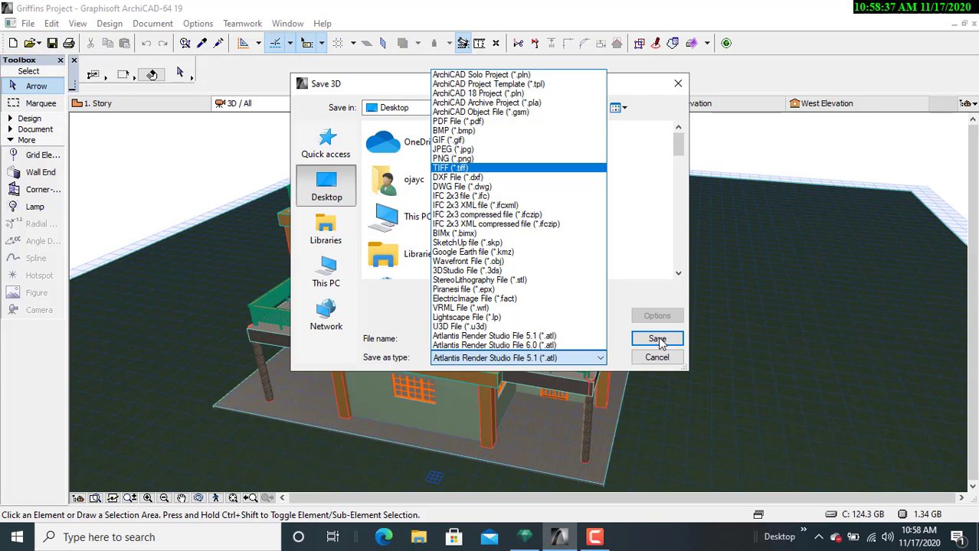
{"action": "left_click", "coordinate": [525, 360]}
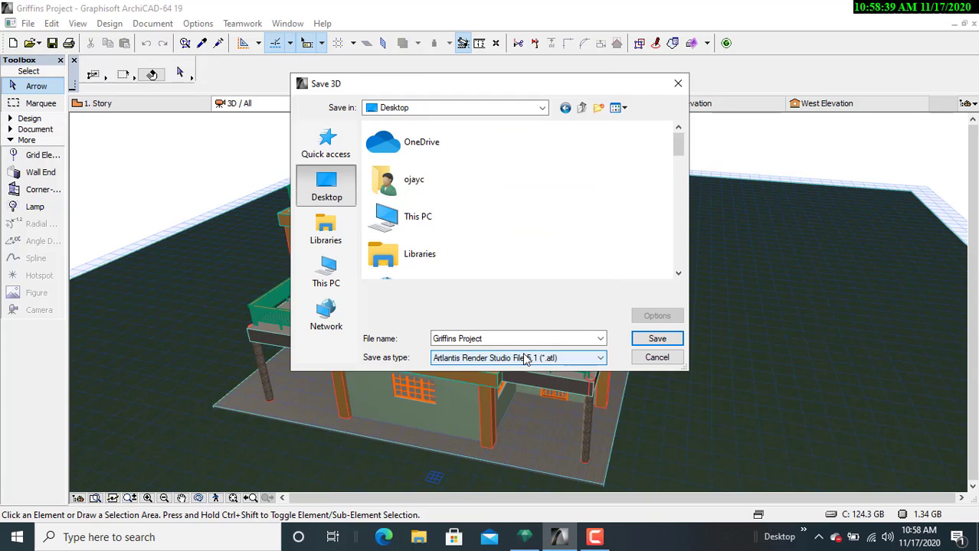
{"action": "left_click", "coordinate": [525, 360]}
{"action": "left_click", "coordinate": [531, 358]}
{"action": "left_click", "coordinate": [672, 340]}
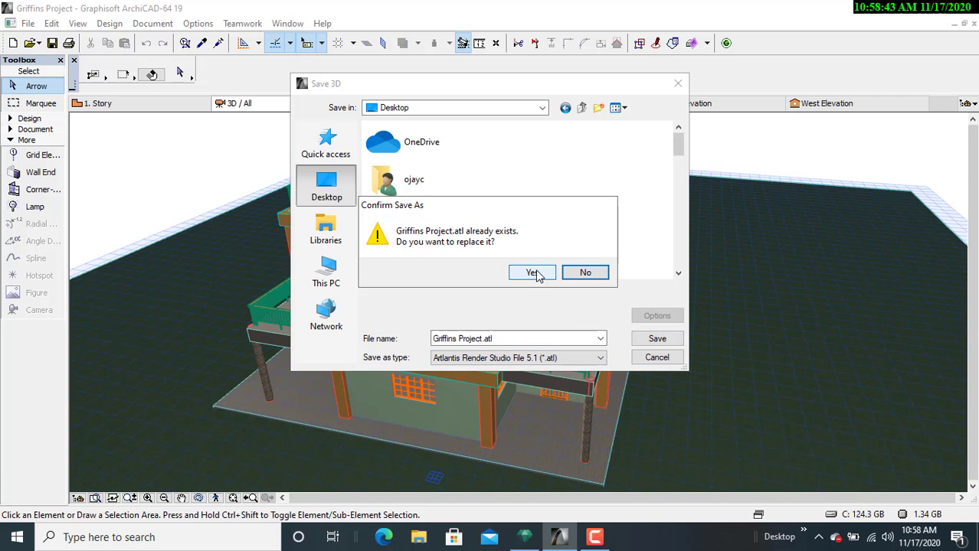
{"action": "left_click", "coordinate": [535, 274]}
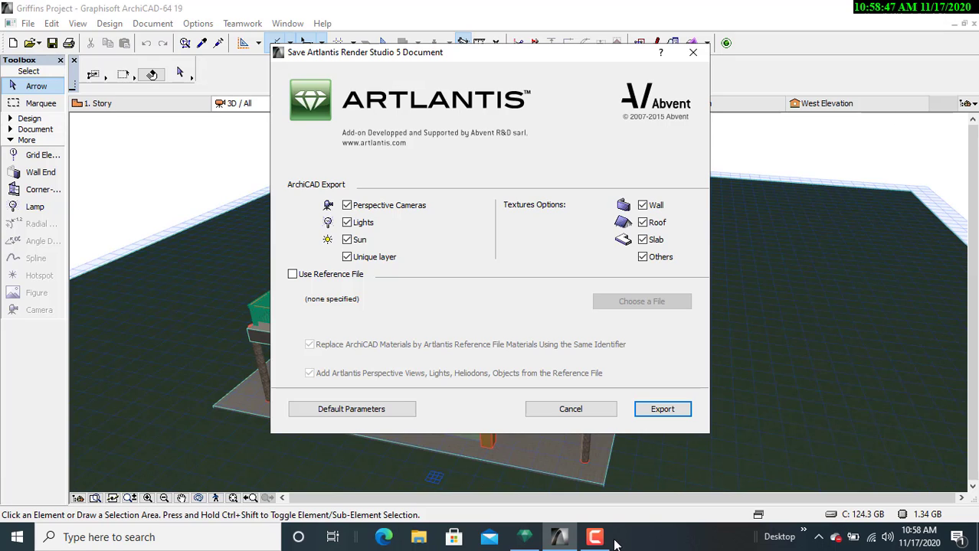
{"action": "mouse_move", "coordinate": [597, 539]}
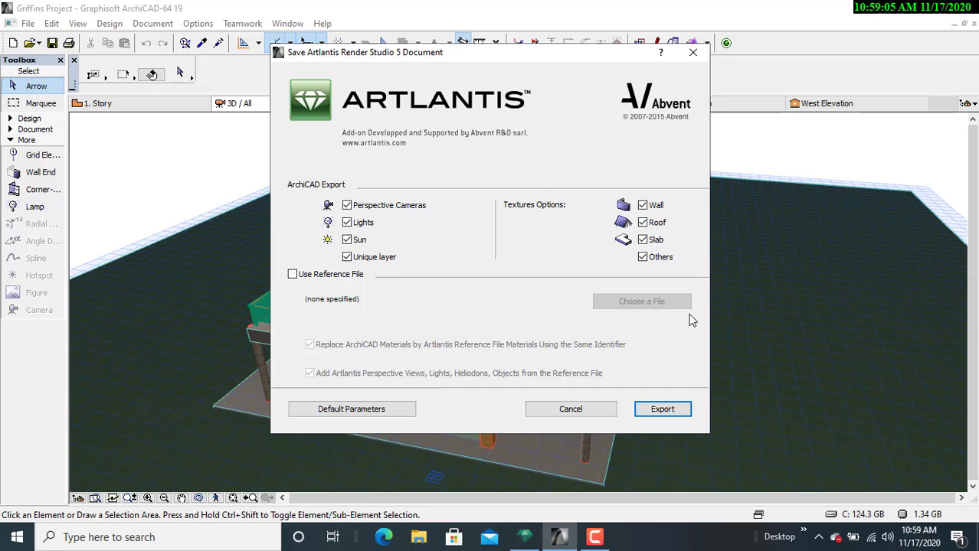
{"action": "left_click", "coordinate": [663, 411]}
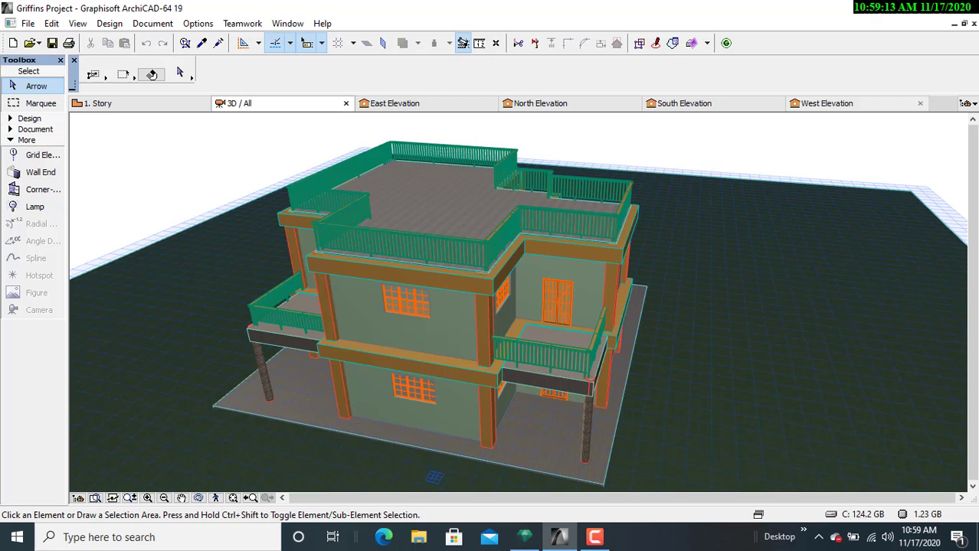
Step: Switch to Artlantis Studio and open the Griffins Project Artlantis document from the Desktop
{"action": "left_click", "coordinate": [523, 538]}
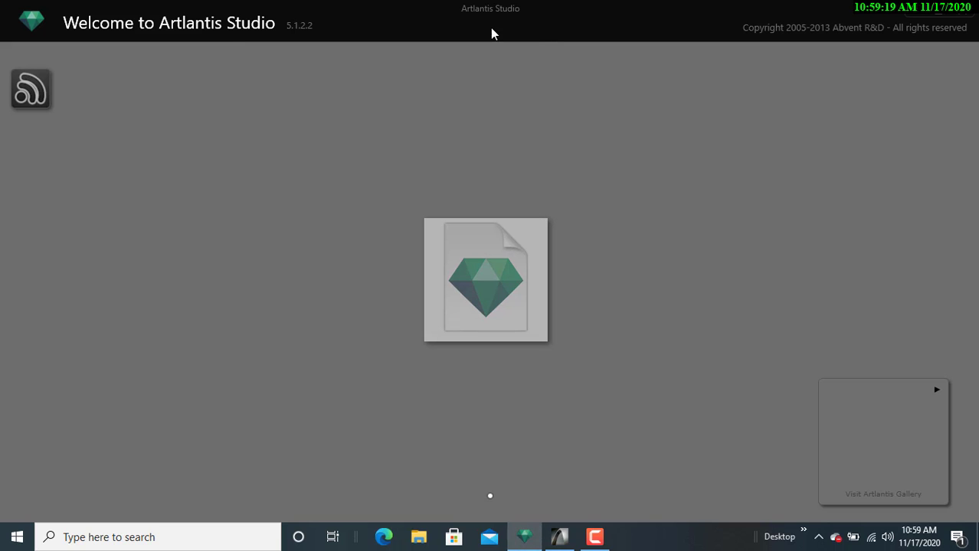
{"action": "left_click", "coordinate": [29, 23]}
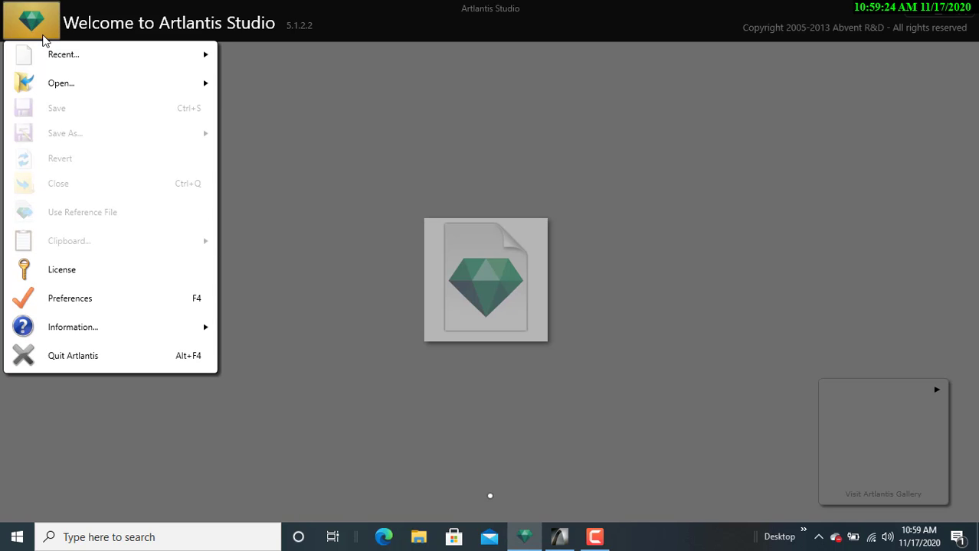
{"action": "mouse_move", "coordinate": [62, 81]}
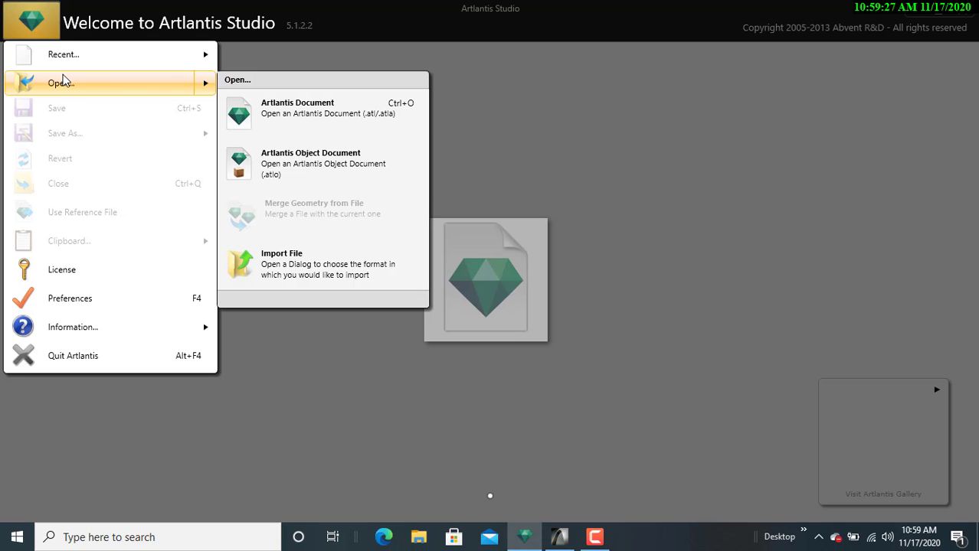
{"action": "left_click", "coordinate": [304, 115]}
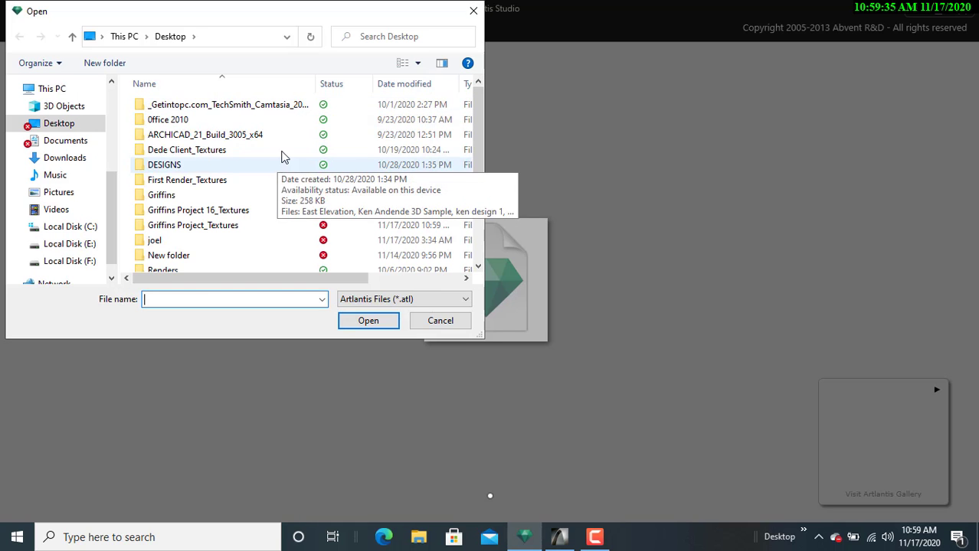
{"action": "scroll", "coordinate": [283, 153], "scroll_direction": "down", "scroll_amount": 3}
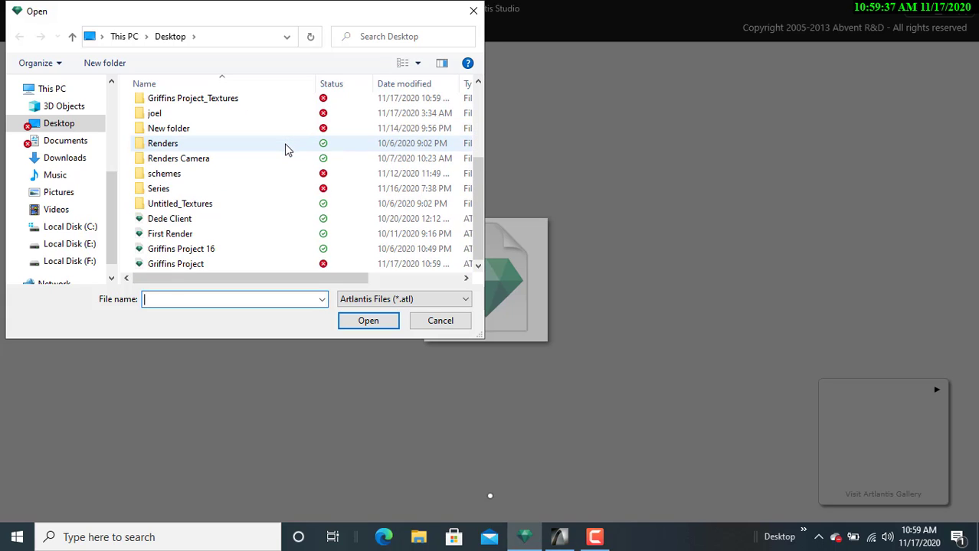
{"action": "left_click", "coordinate": [292, 267]}
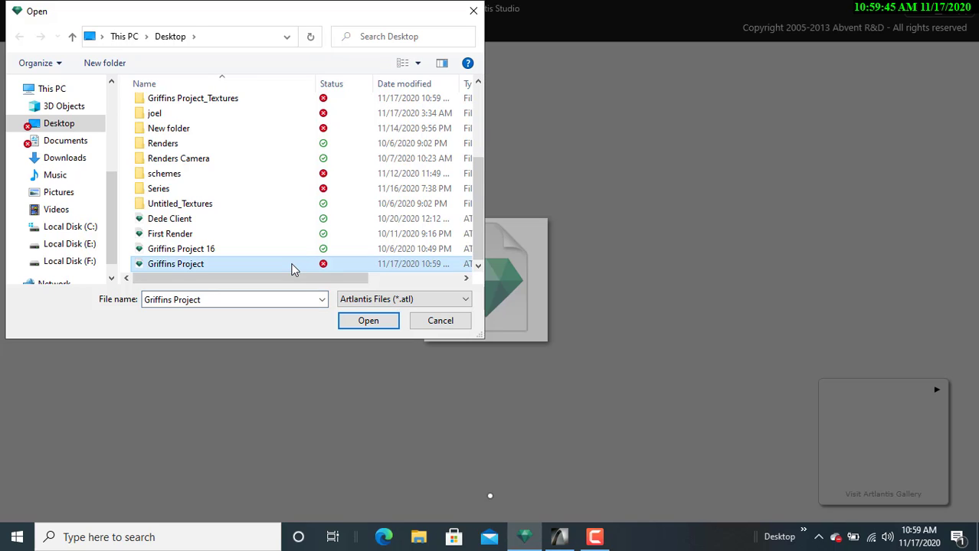
{"action": "left_click", "coordinate": [360, 326]}
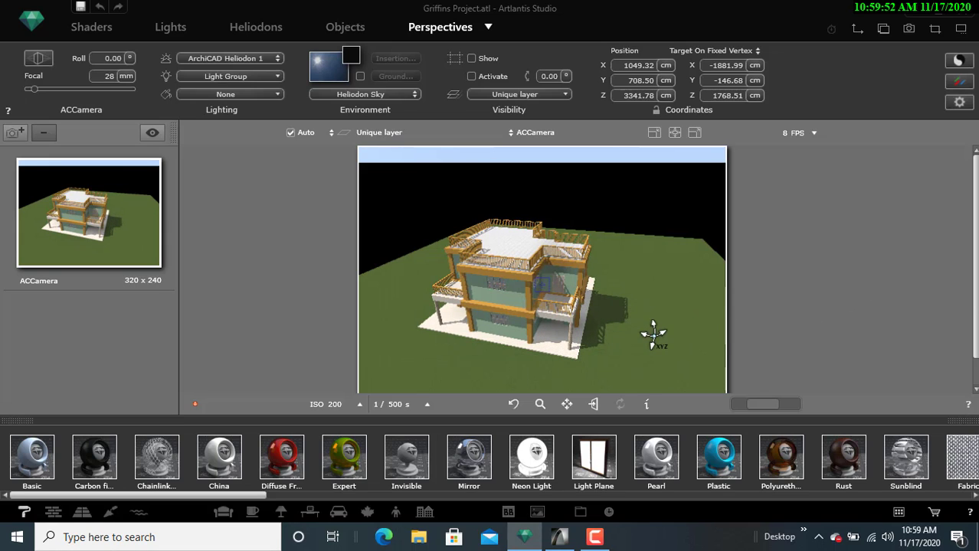
Step: Orbit the ACCamera perspective around the building to a lower, nearly straight-on view of the facade with the small recessed balcony
{"action": "left_click_drag", "start_coordinate": [573, 339], "coordinate": [378, 300]}
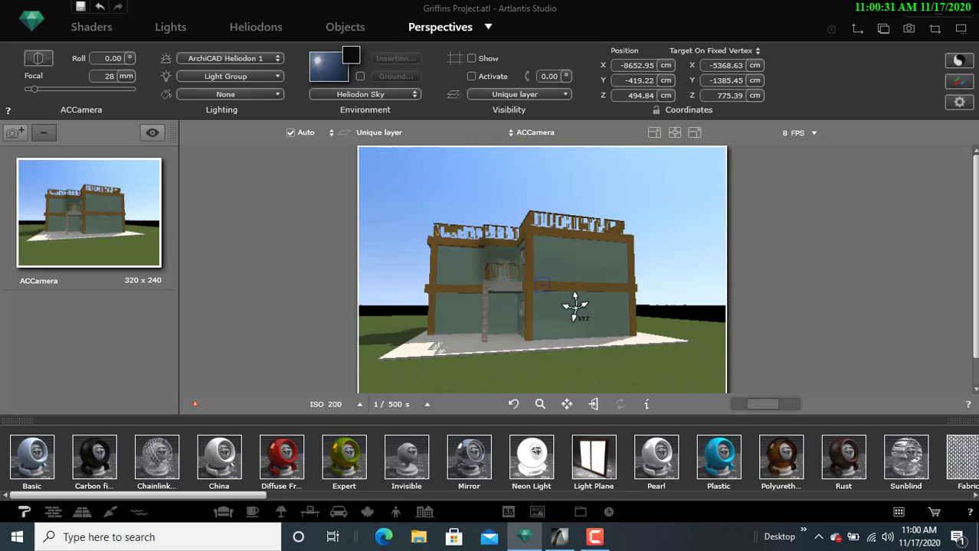
{"action": "left_click_drag", "start_coordinate": [569, 335], "coordinate": [530, 344]}
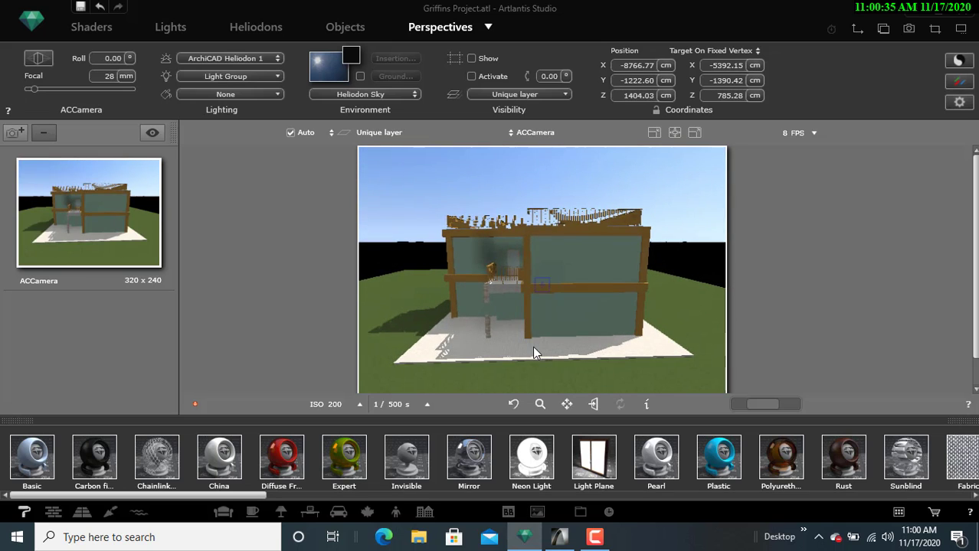
{"action": "scroll", "coordinate": [533, 353], "scroll_direction": "down", "scroll_amount": 2}
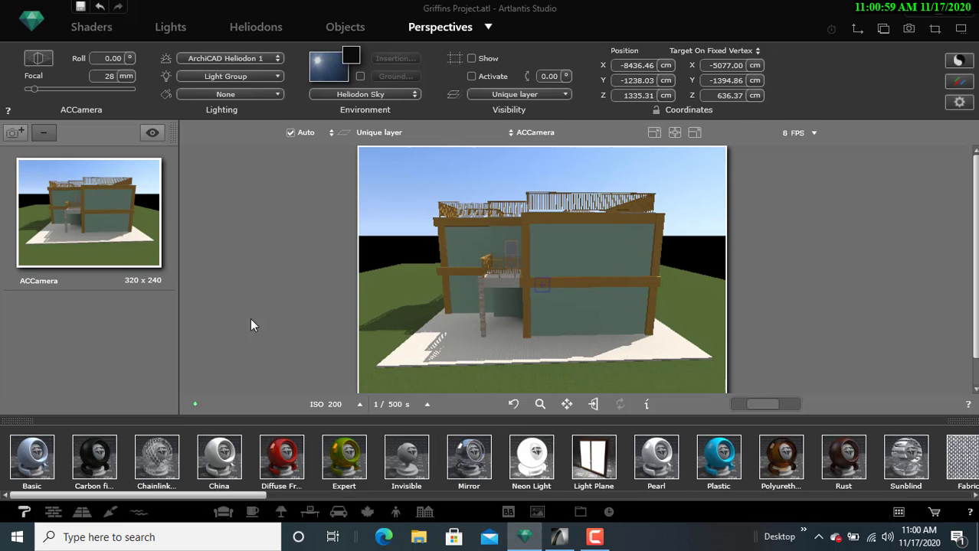
Step: Set the camera's focal length to 121 mm and pull the camera back and slightly lower until the whole building fits the frame
{"action": "left_click", "coordinate": [46, 89]}
{"action": "left_click_drag", "start_coordinate": [46, 89], "coordinate": [66, 89]}
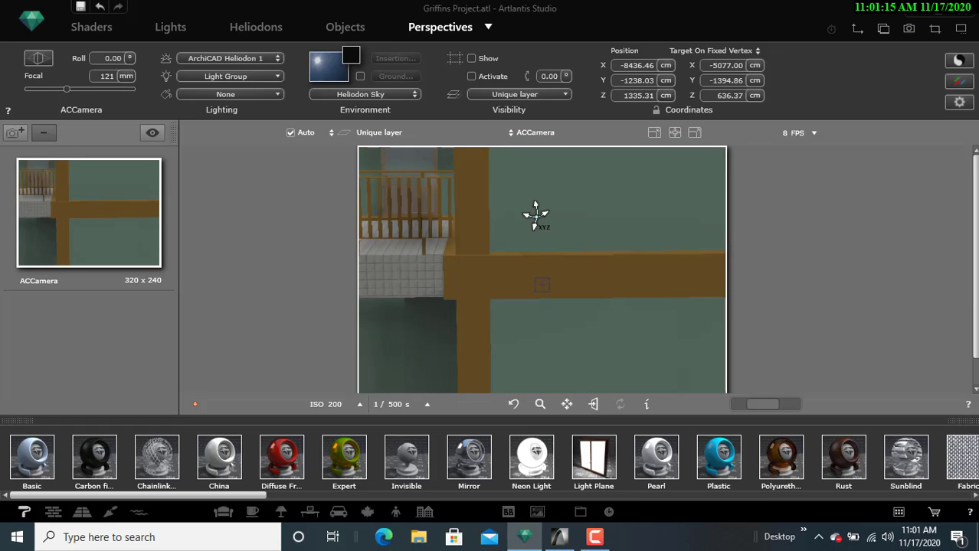
{"action": "scroll", "coordinate": [535, 217], "scroll_direction": "down", "scroll_amount": 4}
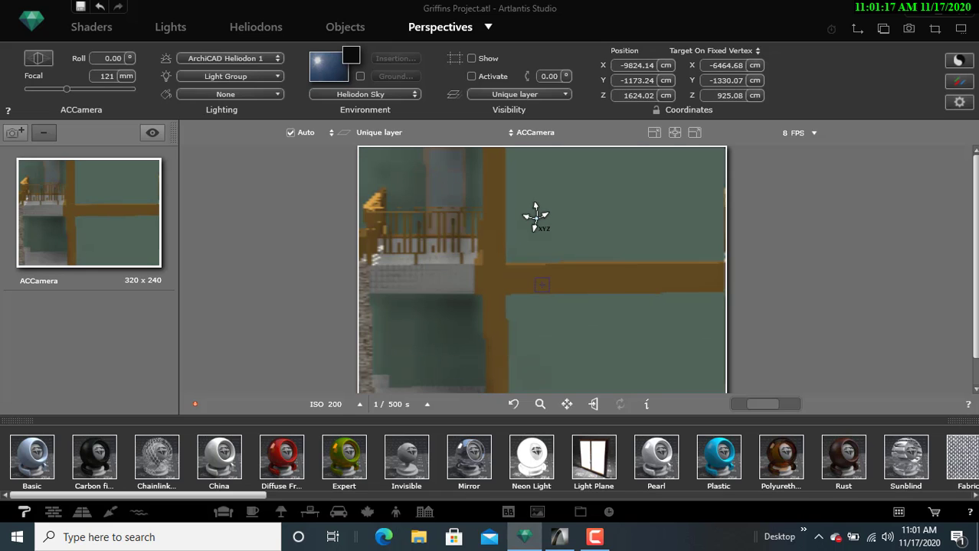
{"action": "scroll", "coordinate": [535, 216], "scroll_direction": "down", "scroll_amount": 5}
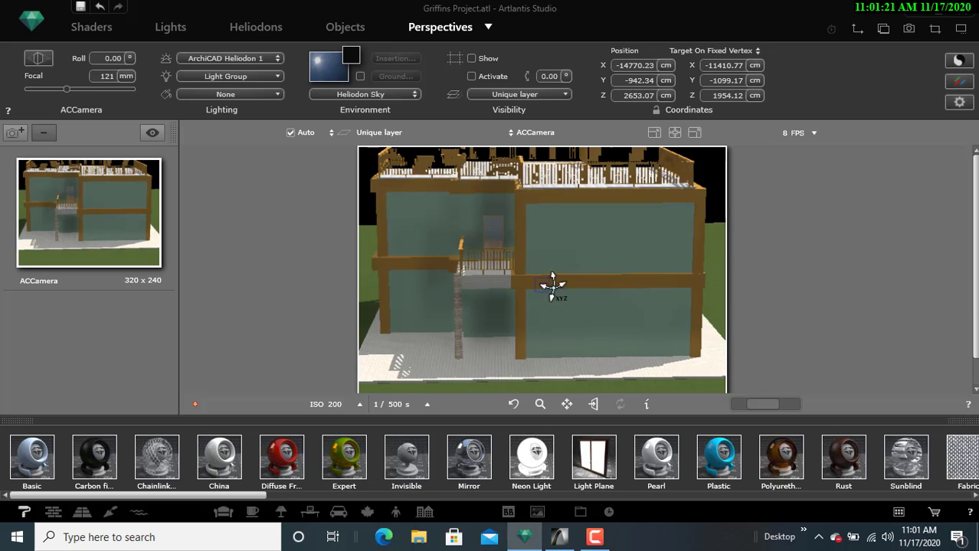
{"action": "left_click_drag", "start_coordinate": [553, 285], "coordinate": [553, 278]}
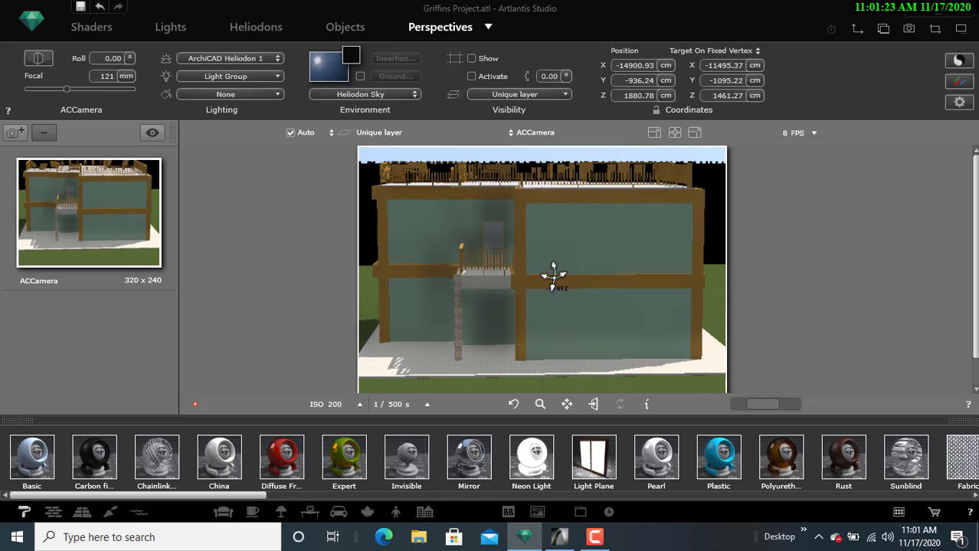
{"action": "scroll", "coordinate": [553, 277], "scroll_direction": "down", "scroll_amount": 2}
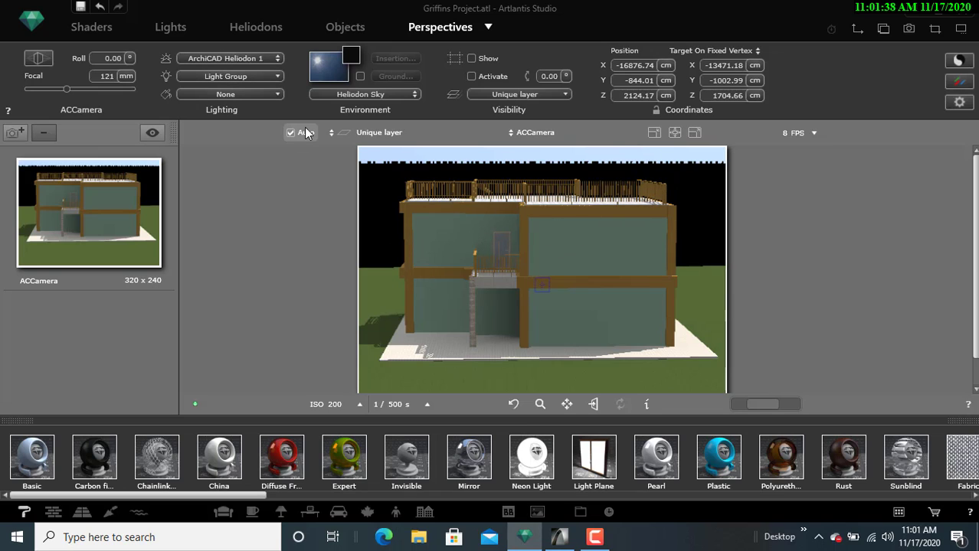
Step: Change the perspective's environment background to Gradient and move the camera a little closer to the building
{"action": "left_click", "coordinate": [353, 94]}
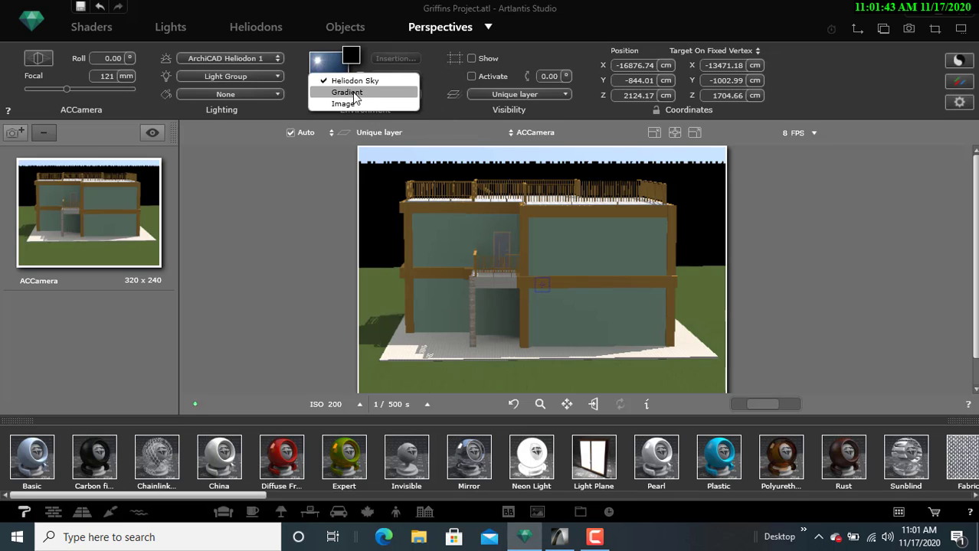
{"action": "left_click", "coordinate": [352, 92]}
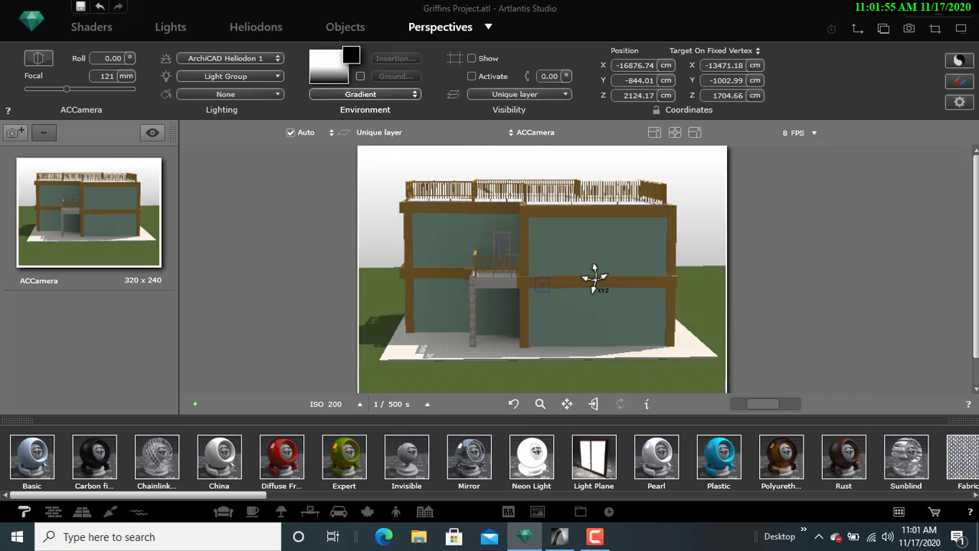
{"action": "scroll", "coordinate": [594, 277], "scroll_direction": "up", "scroll_amount": 5}
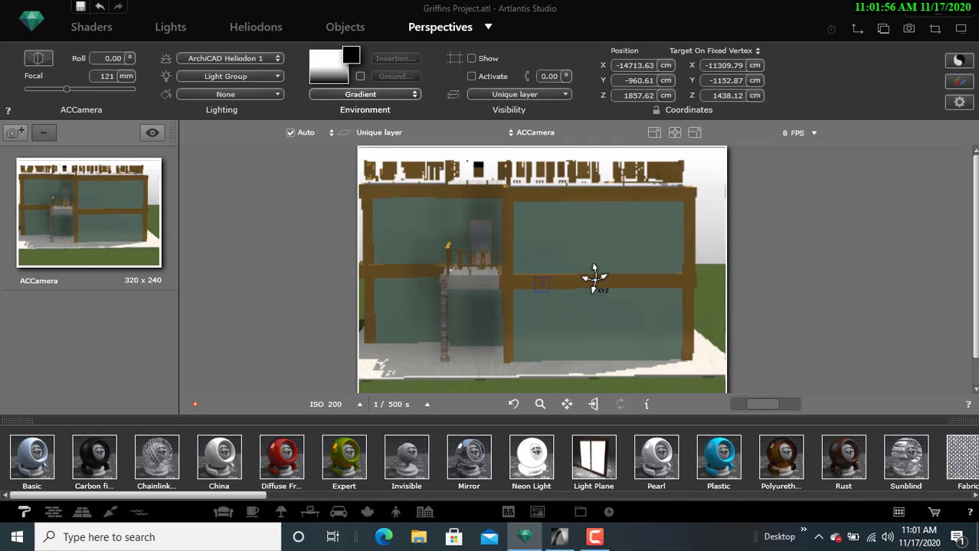
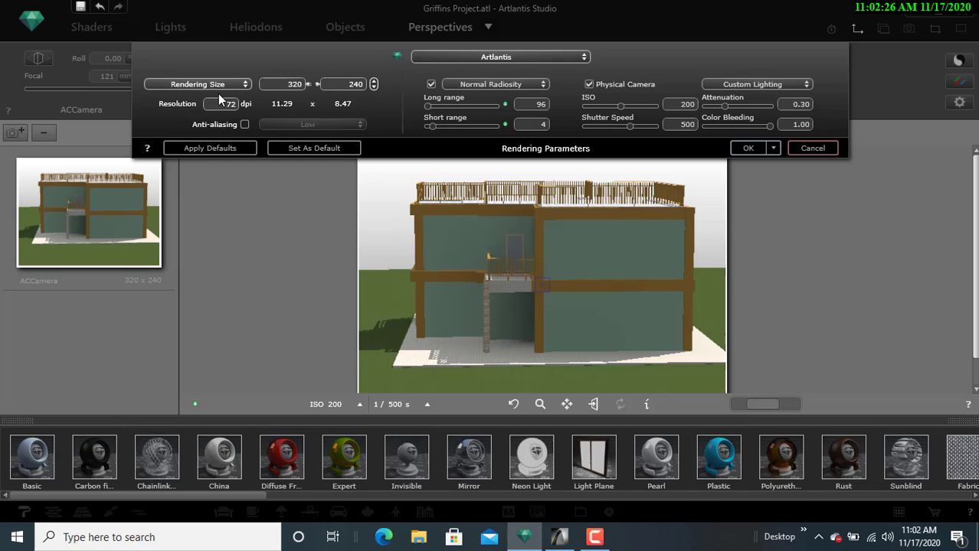
Step: Set the rendering resolution to 100 dpi and the size to 1920x1080 Full HD, and reframe the building in the wider preview
{"action": "left_click", "coordinate": [230, 104]}
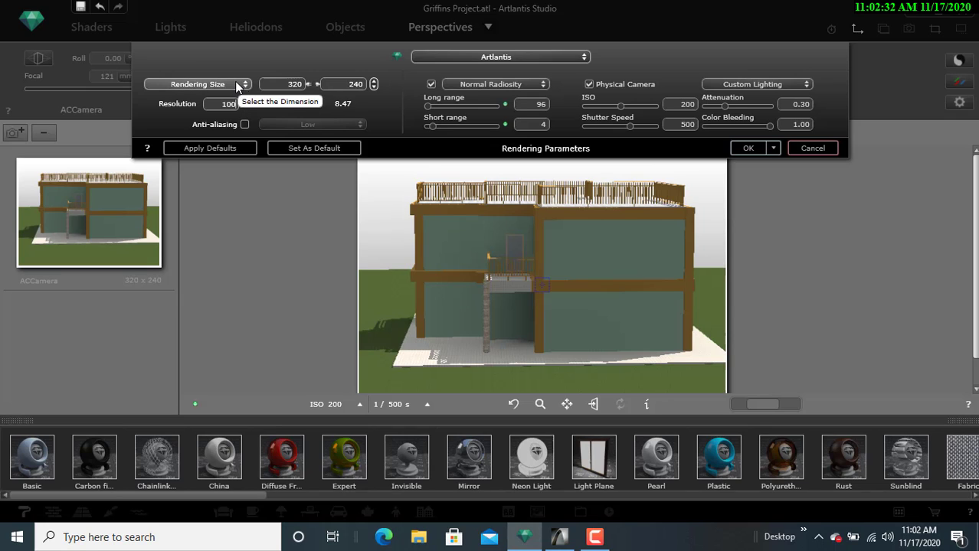
{"action": "left_click", "coordinate": [238, 86]}
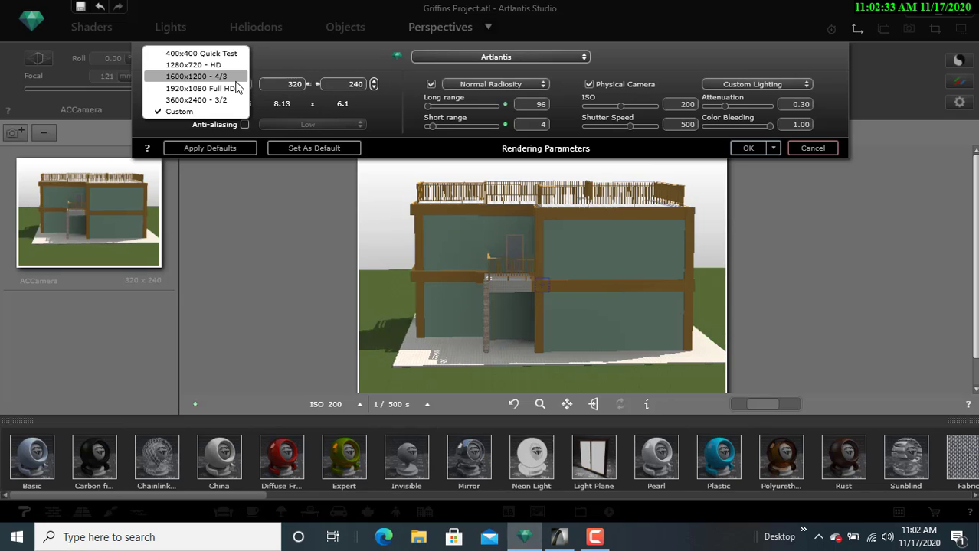
{"action": "left_click", "coordinate": [187, 89]}
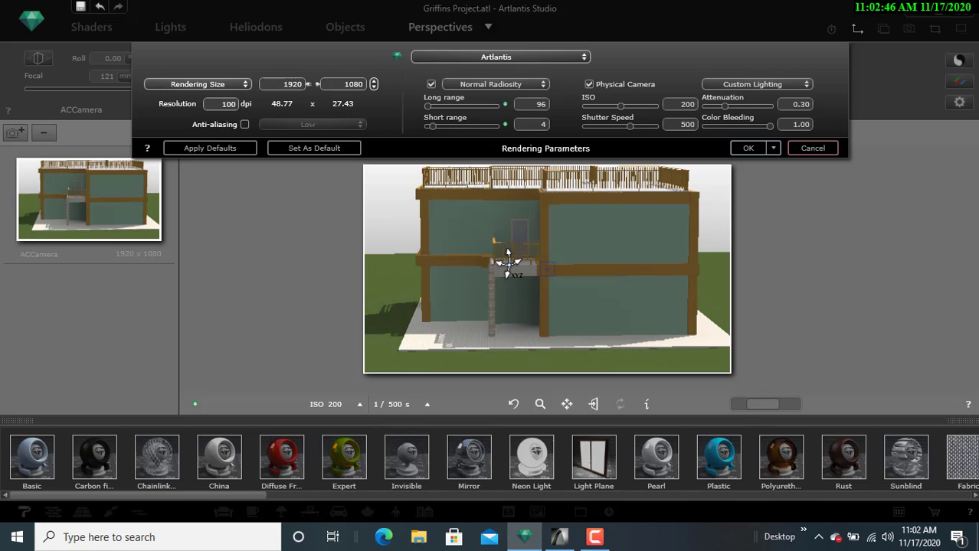
{"action": "mouse_move", "coordinate": [529, 262]}
{"action": "left_mouse_down"}
{"action": "mouse_move", "coordinate": [511, 264]}
{"action": "mouse_move", "coordinate": [523, 267]}
{"action": "left_mouse_up"}
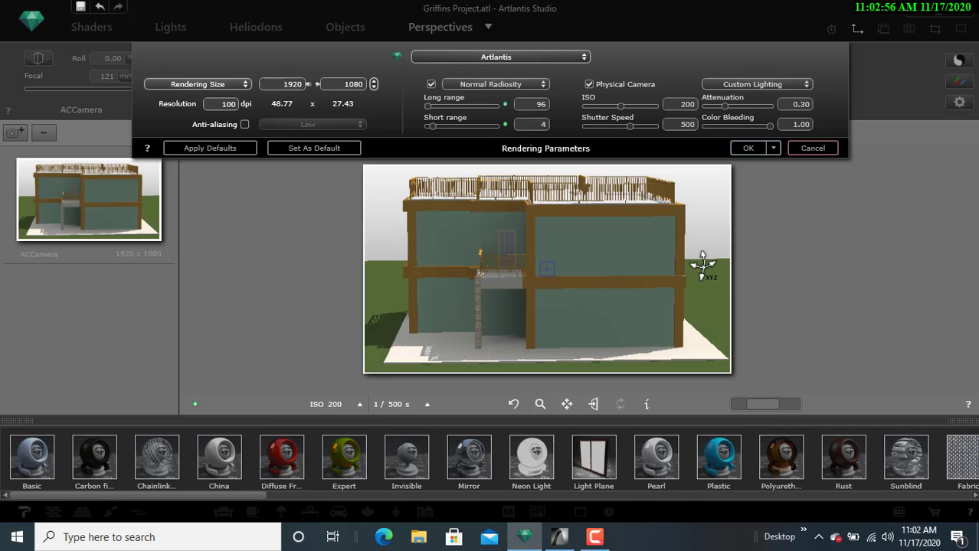
Step: Set the rendering parameters to High Radiosity with a custom lighting attenuation of 0.51, and apply them to the perspective
{"action": "left_click", "coordinate": [519, 85]}
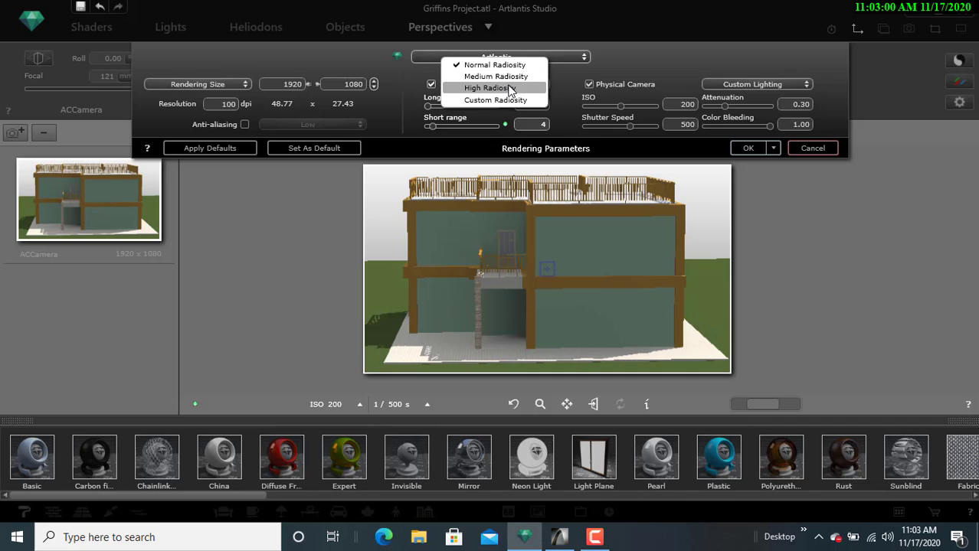
{"action": "left_click", "coordinate": [510, 89]}
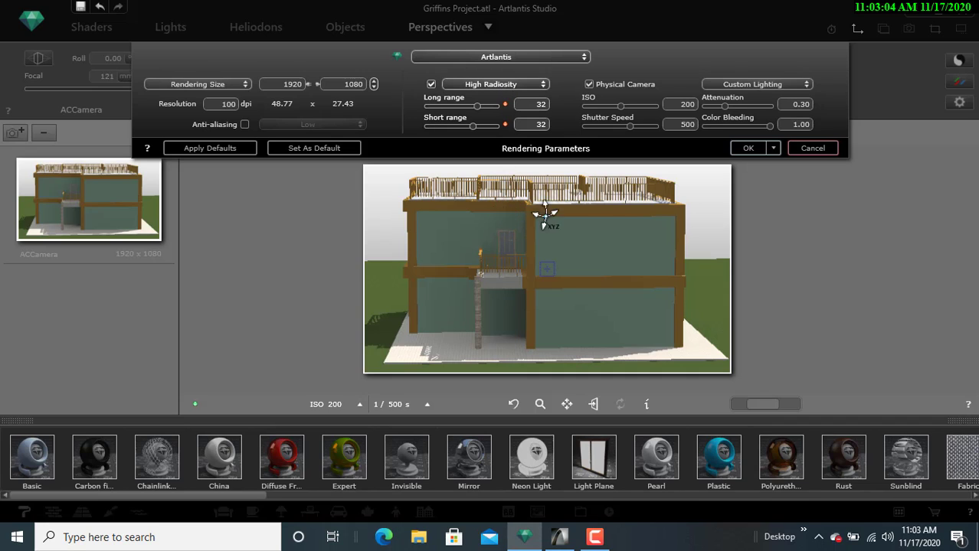
{"action": "left_click", "coordinate": [732, 107]}
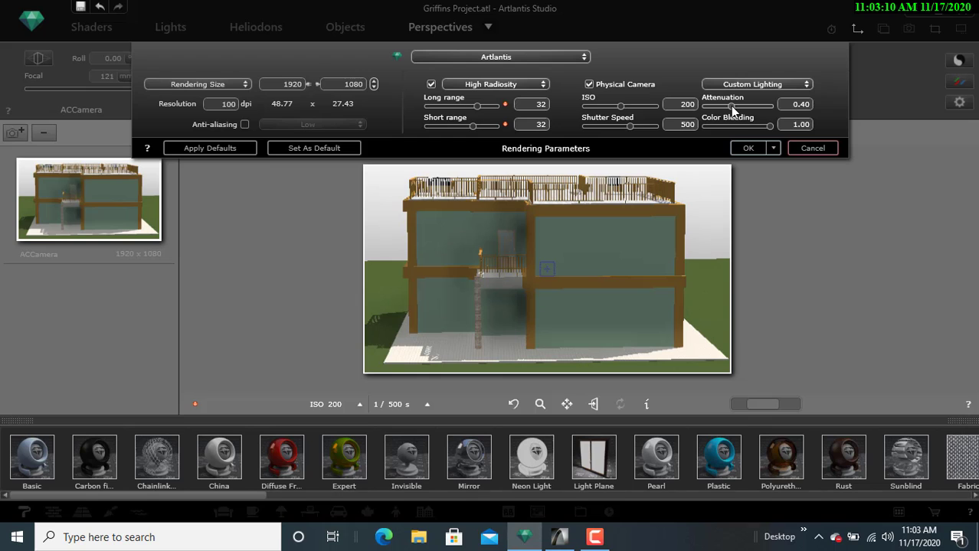
{"action": "left_click", "coordinate": [735, 109]}
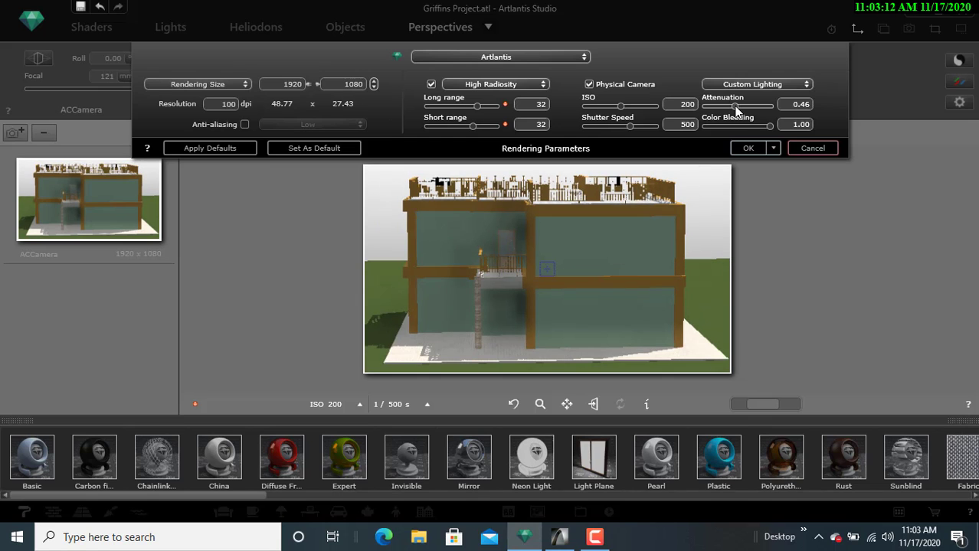
{"action": "left_click", "coordinate": [739, 107]}
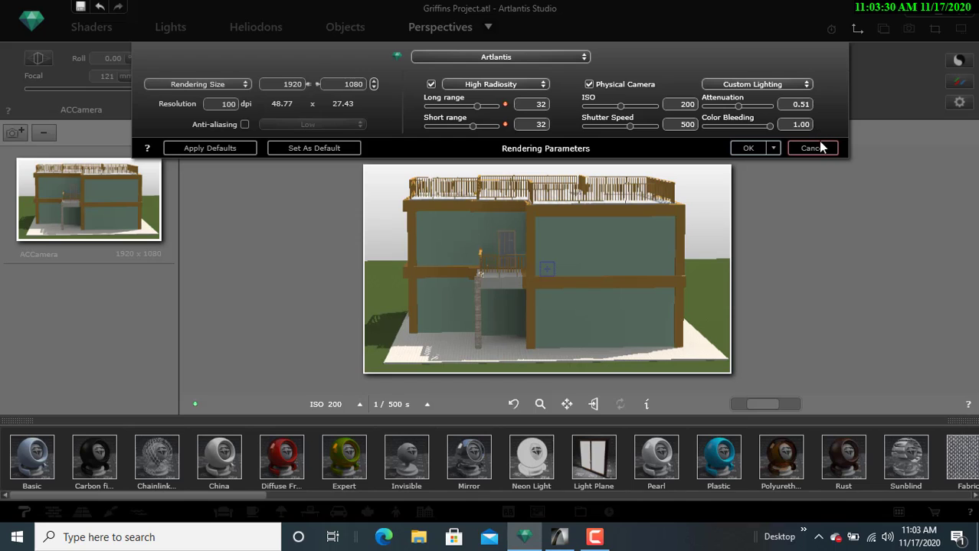
{"action": "left_click", "coordinate": [750, 147]}
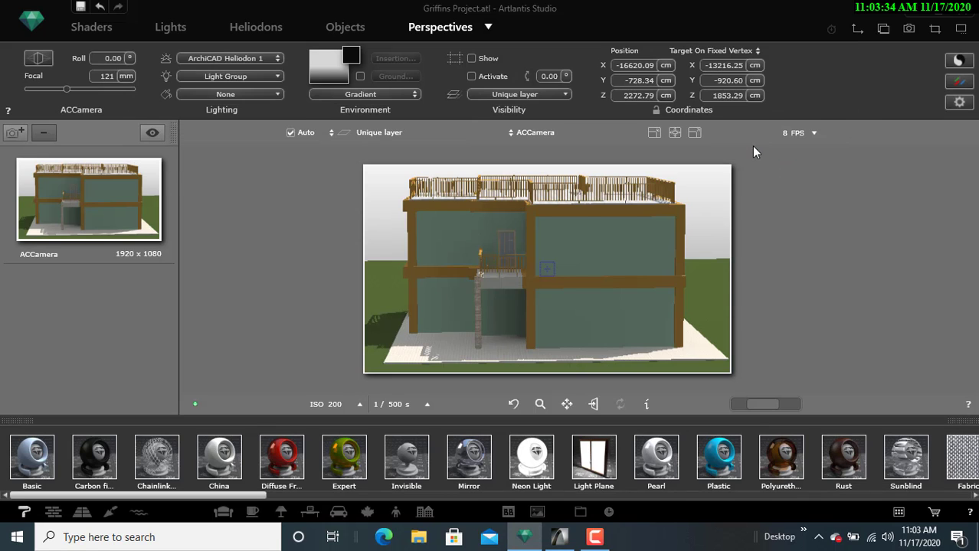
Step: Set up a final rendering of the perspective with its output saved to the Desktop as the JPEG file ACCamera Basic
{"action": "left_click", "coordinate": [909, 31]}
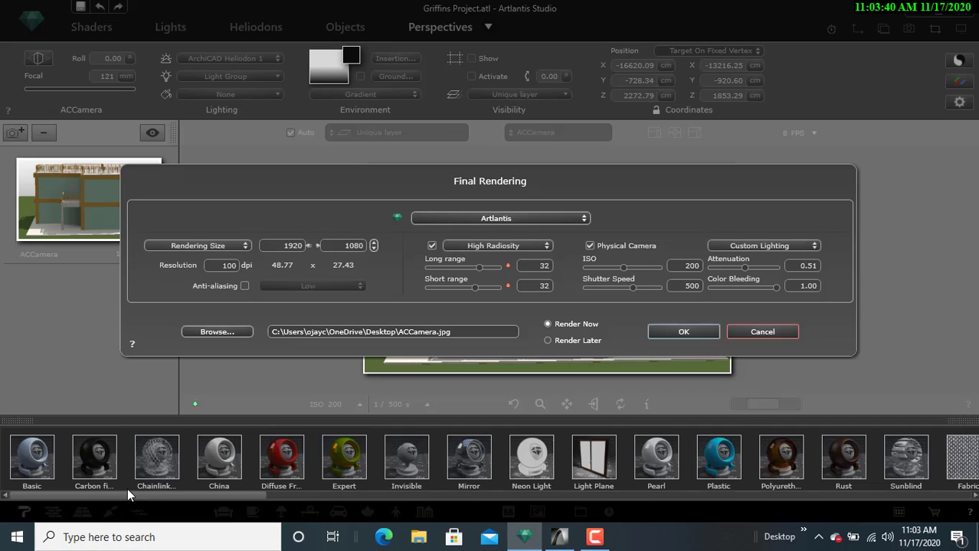
{"action": "left_click", "coordinate": [211, 331]}
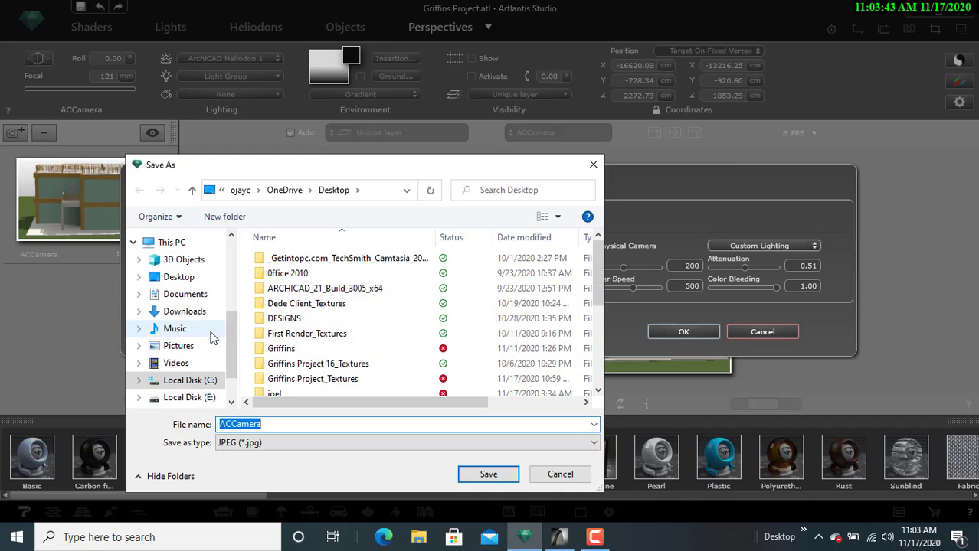
{"action": "left_click", "coordinate": [274, 425]}
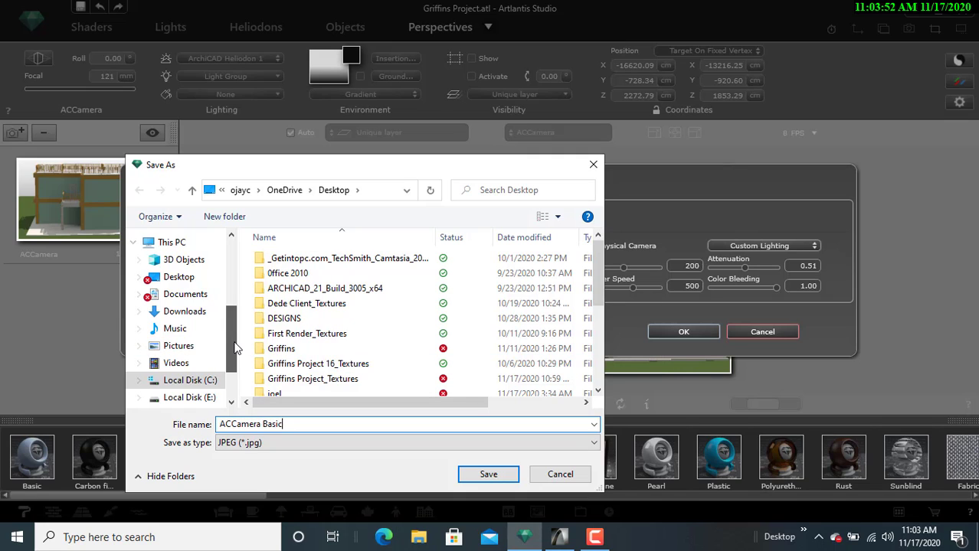
{"action": "scroll", "coordinate": [237, 349], "scroll_direction": "up", "scroll_amount": 2}
{"action": "left_click", "coordinate": [159, 318]}
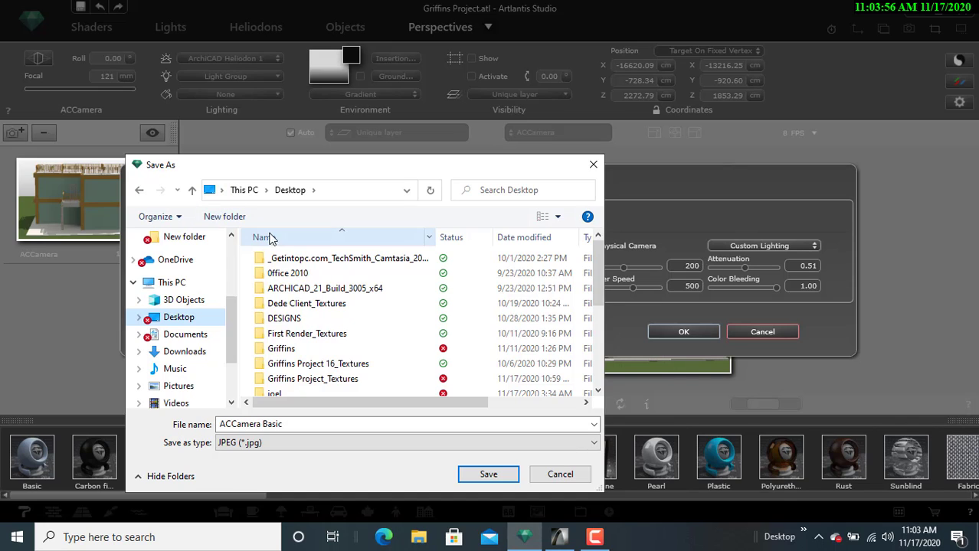
{"action": "left_click", "coordinate": [489, 475]}
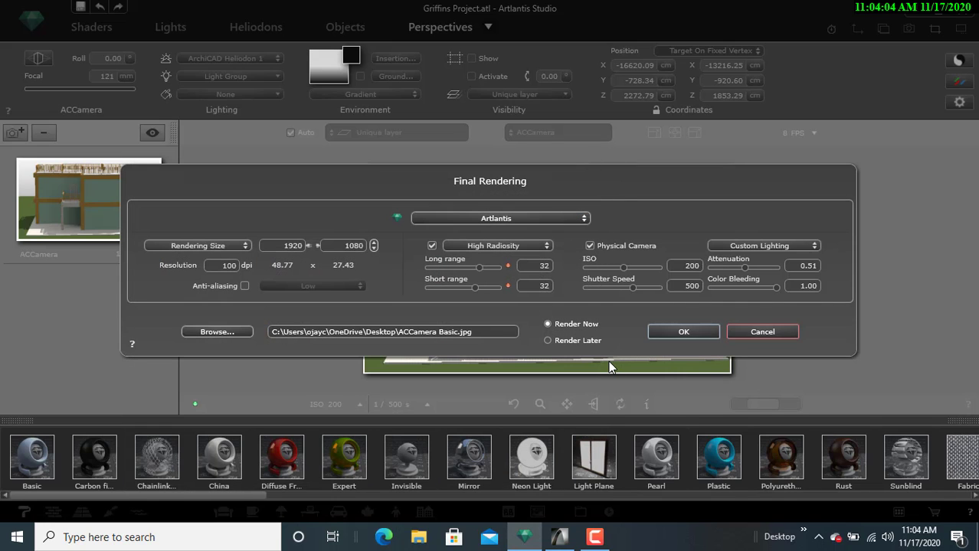
Step: Change the final rendering's lighting to Exterior Lighting, render it immediately, and move the rendering window up to show the whole of it
{"action": "left_click", "coordinate": [736, 246]}
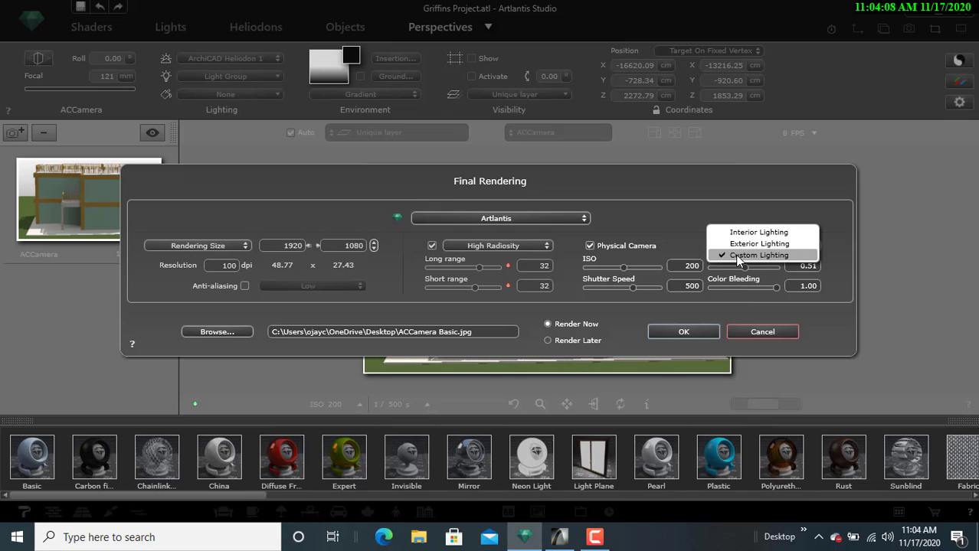
{"action": "left_click", "coordinate": [738, 244]}
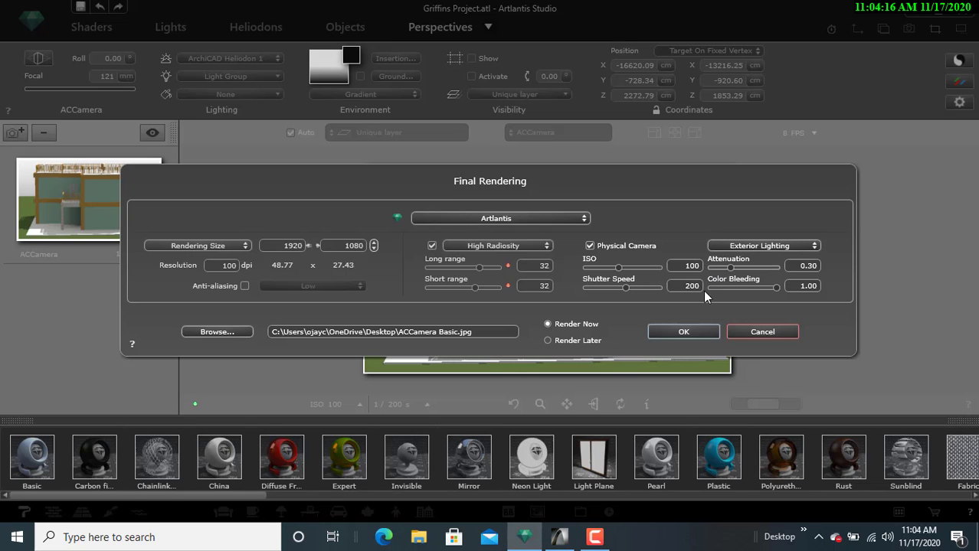
{"action": "left_click", "coordinate": [679, 334]}
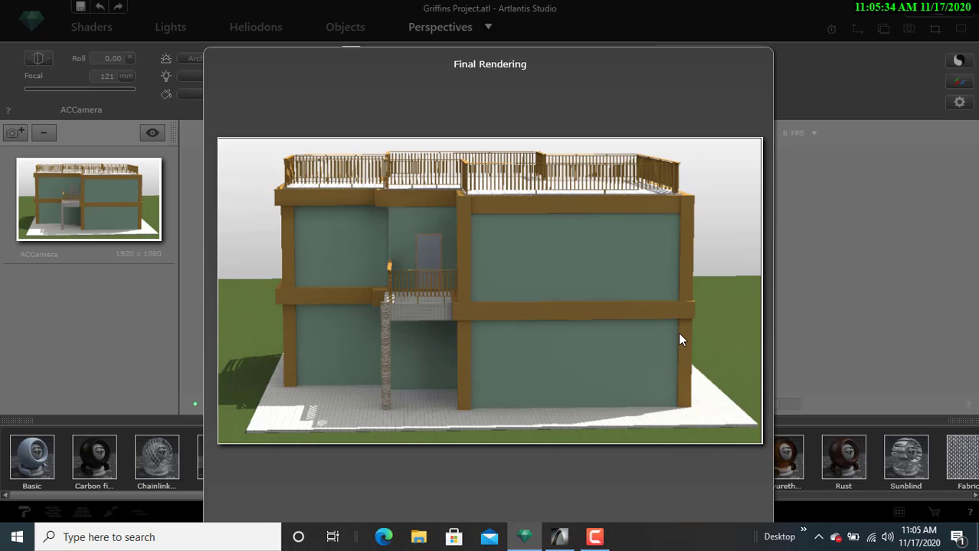
{"action": "left_click_drag", "start_coordinate": [646, 68], "coordinate": [640, 25]}
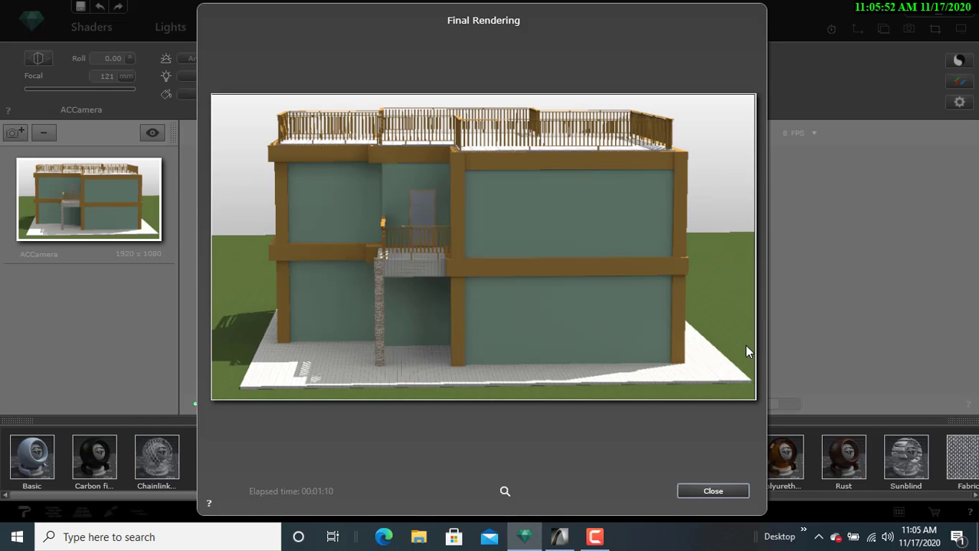
Step: Switch to ArchiCAD, clear the element selection, and orbit the 3D model to face the facade with the small recessed balcony
{"action": "left_click", "coordinate": [560, 537]}
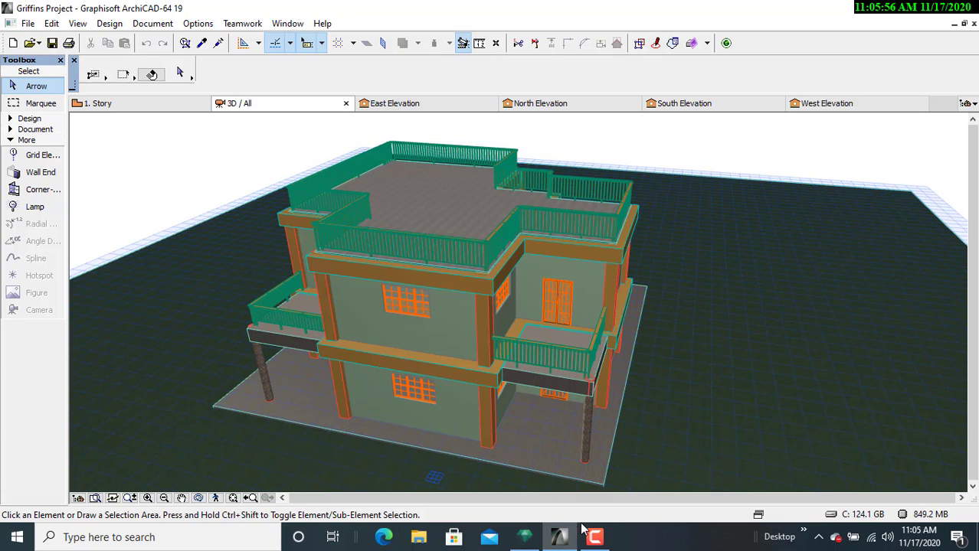
{"action": "left_click", "coordinate": [603, 416]}
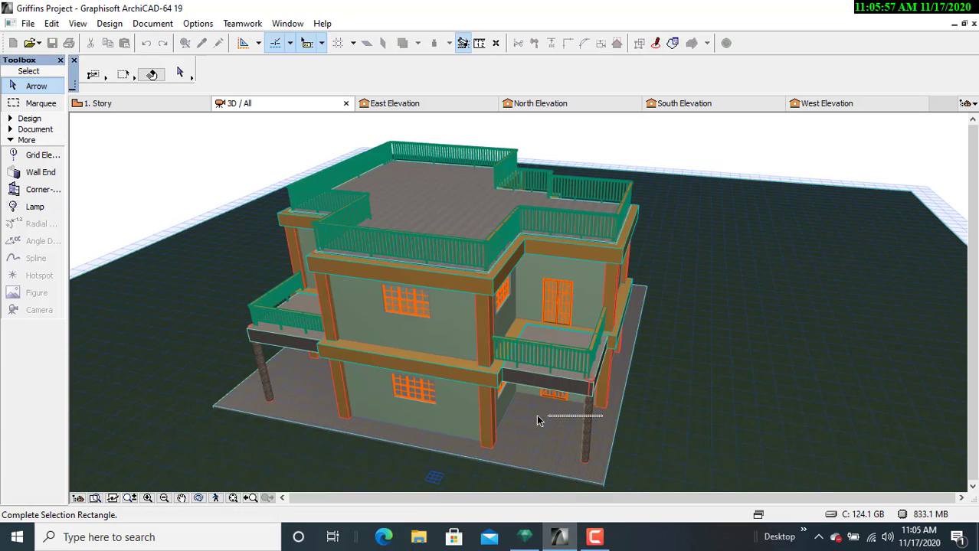
{"action": "left_click", "coordinate": [643, 437]}
{"action": "left_click", "coordinate": [198, 498]}
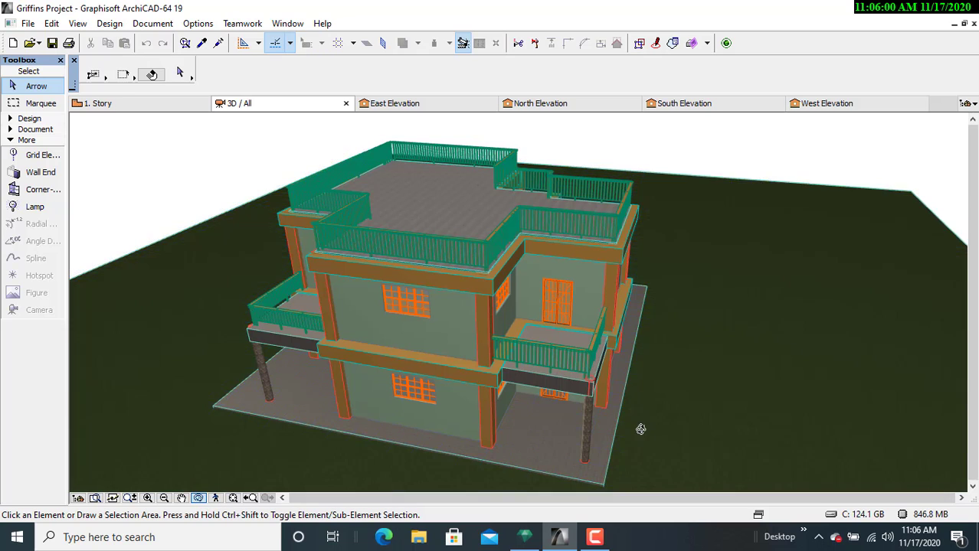
{"action": "left_click_drag", "start_coordinate": [640, 429], "coordinate": [523, 482]}
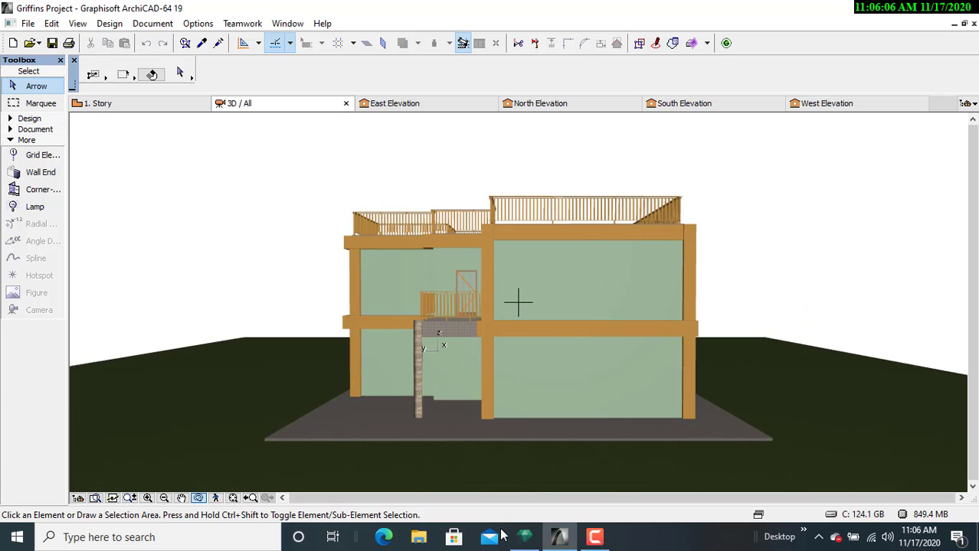
Step: Compare the Artlantis Studio rendering with the ArchiCAD 3D model seen from a slightly higher angle, and close the finished rendering
{"action": "left_click", "coordinate": [525, 537]}
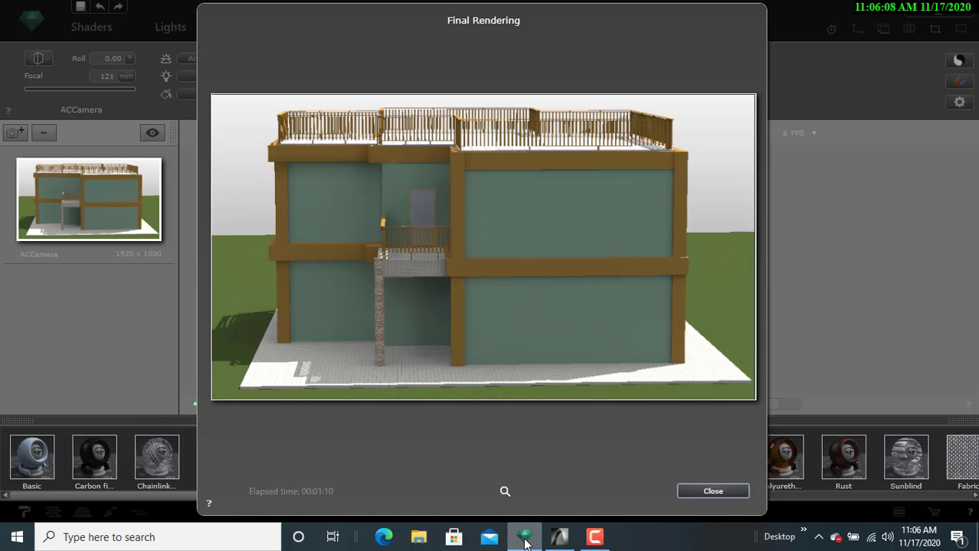
{"action": "left_click", "coordinate": [563, 539]}
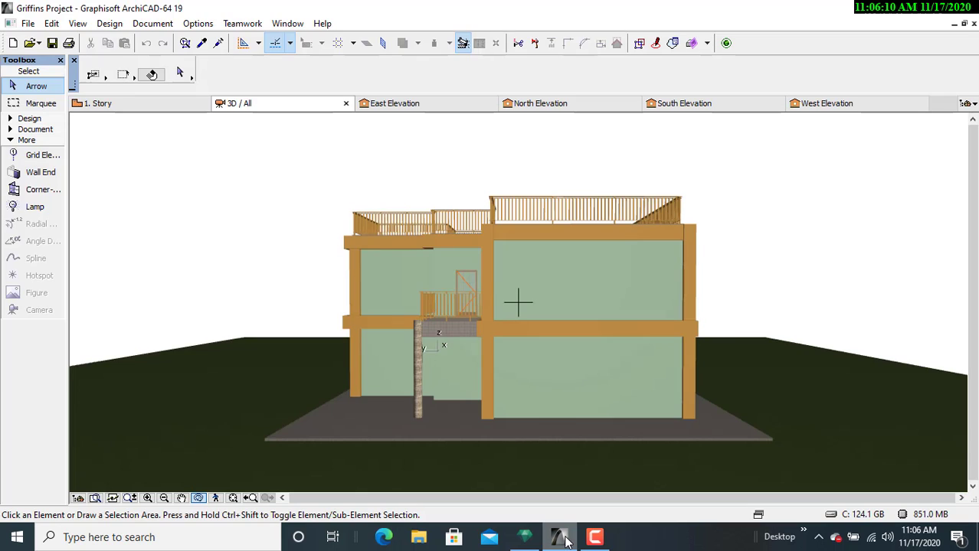
{"action": "left_click_drag", "start_coordinate": [533, 464], "coordinate": [542, 409]}
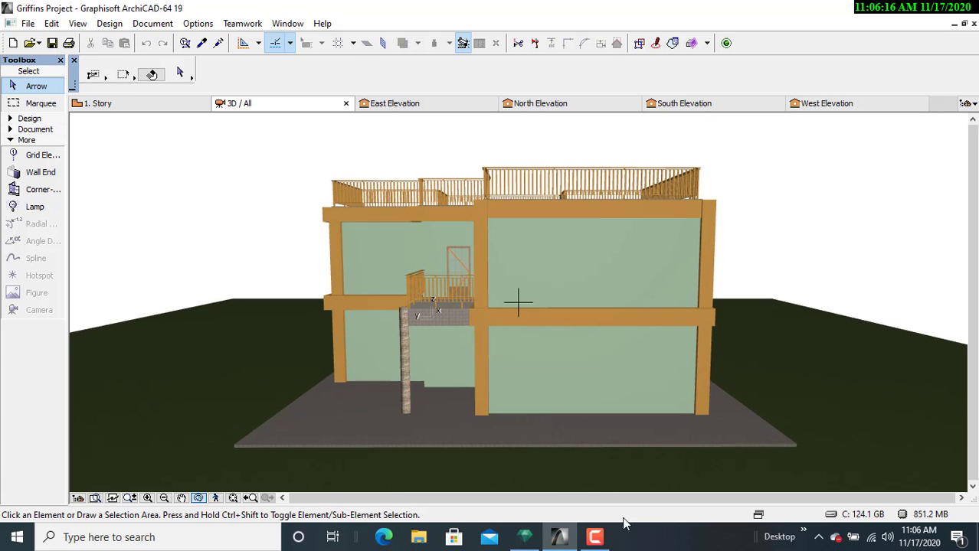
{"action": "left_click", "coordinate": [528, 539]}
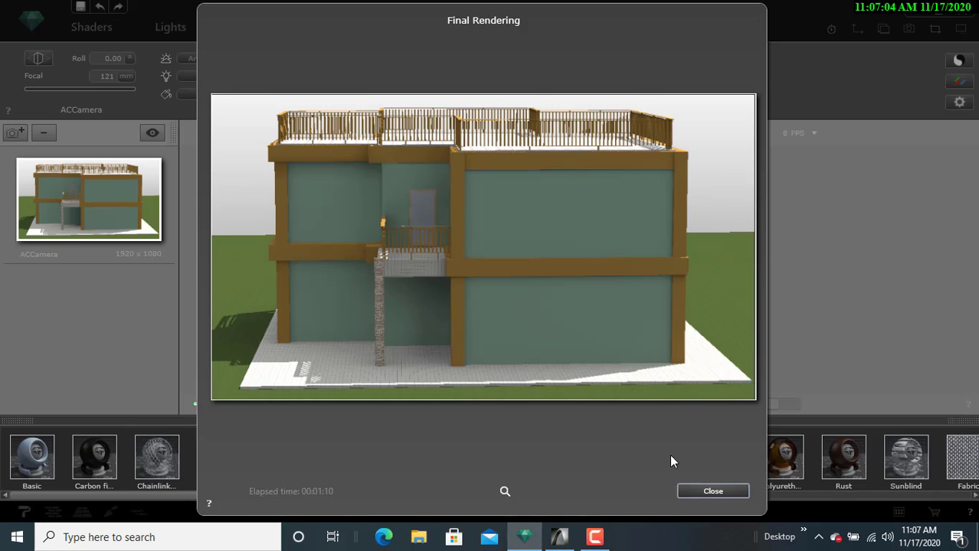
{"action": "left_click", "coordinate": [704, 491]}
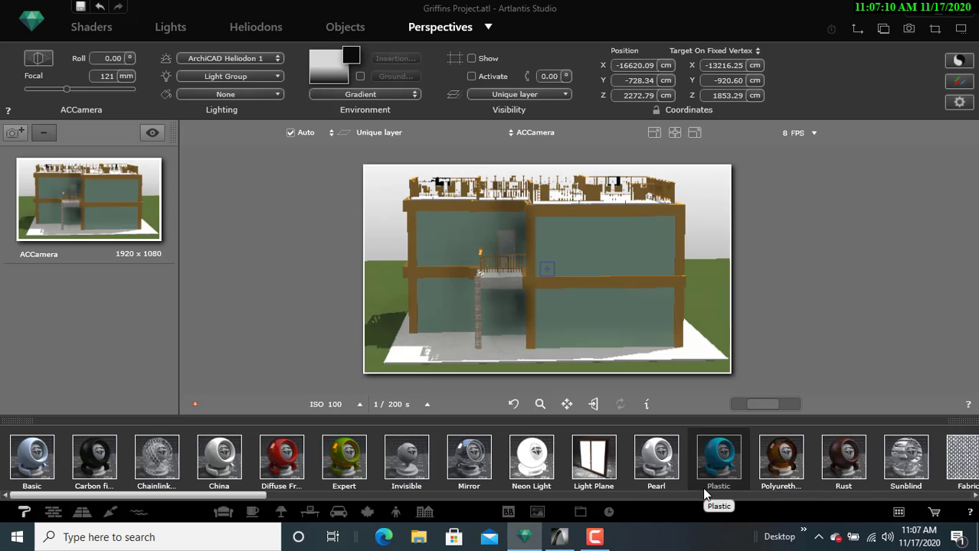